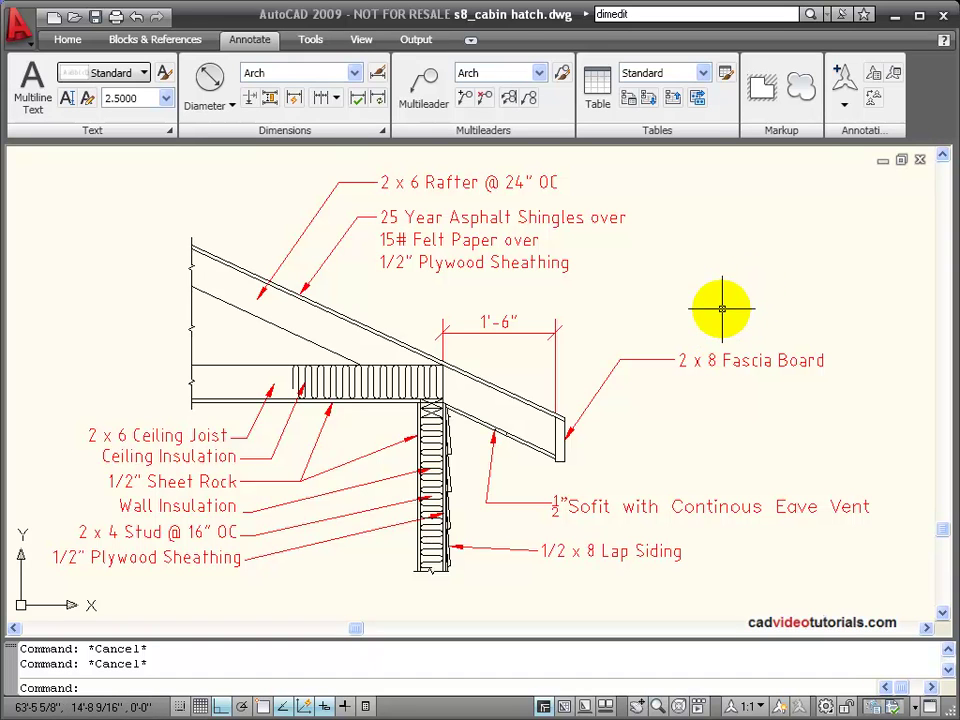
- Stretch the Sofit callout's landing and text to the right so the landing is shorter
click(561, 73)
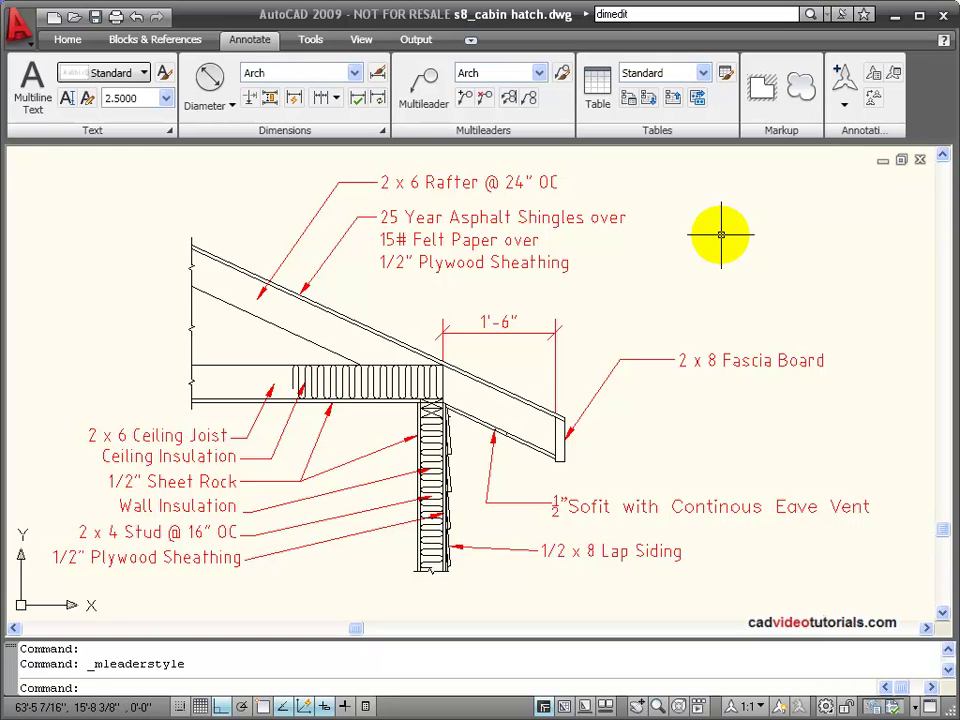
key(Escape)
key(Escape)
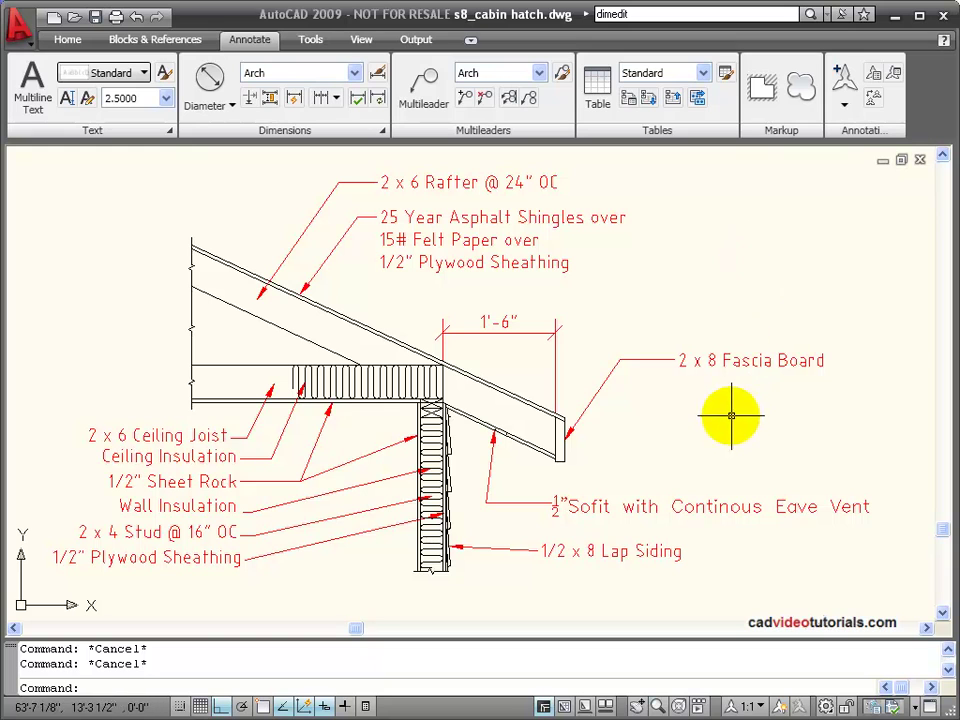
click(623, 497)
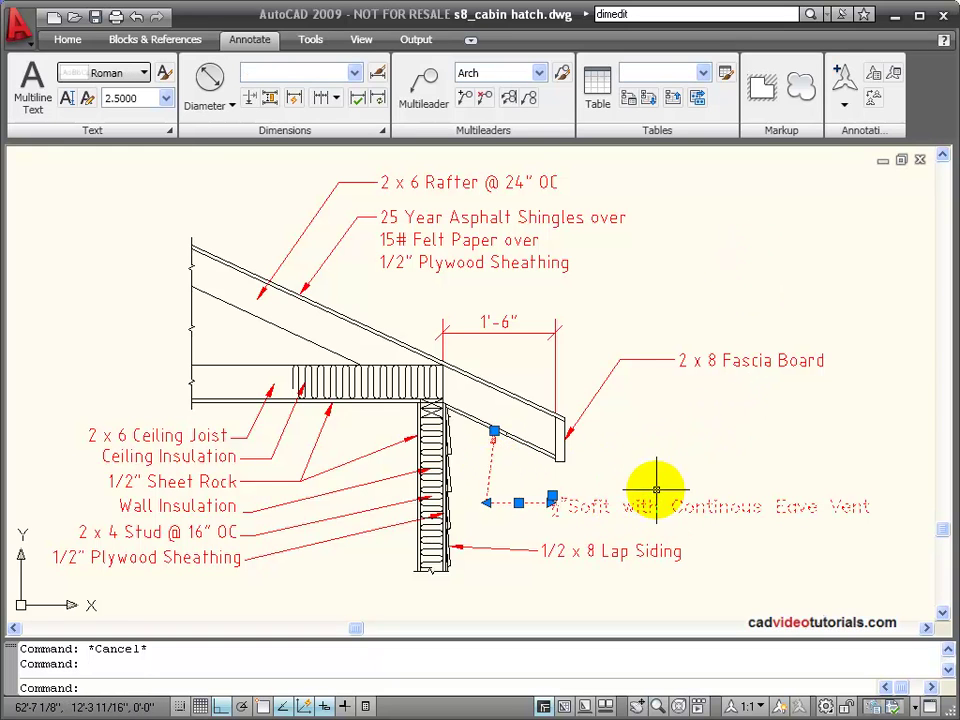
click(519, 502)
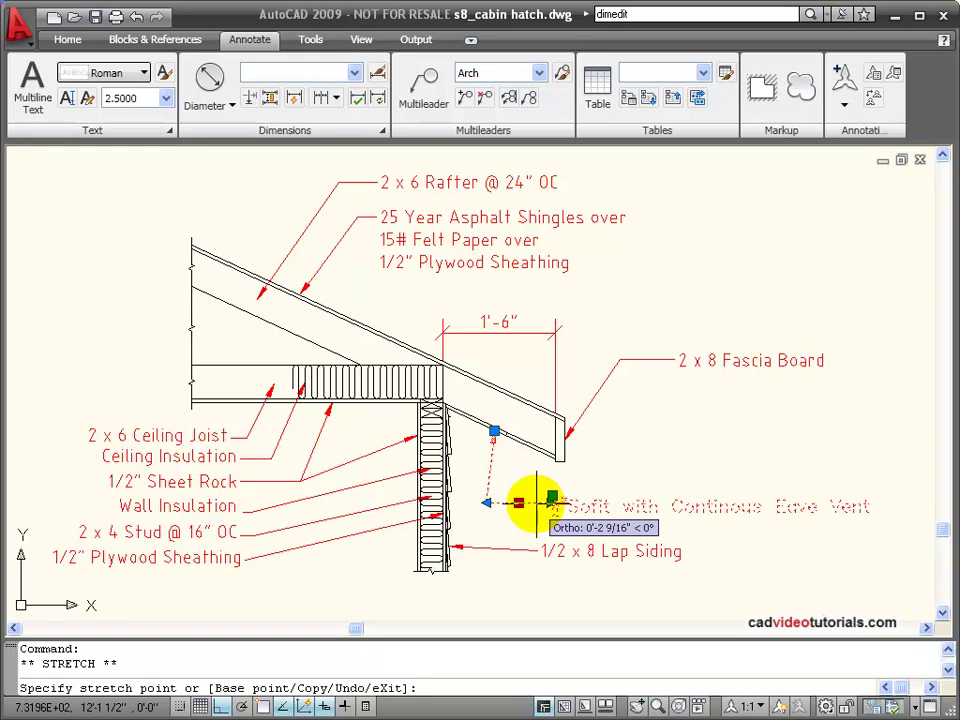
click(553, 503)
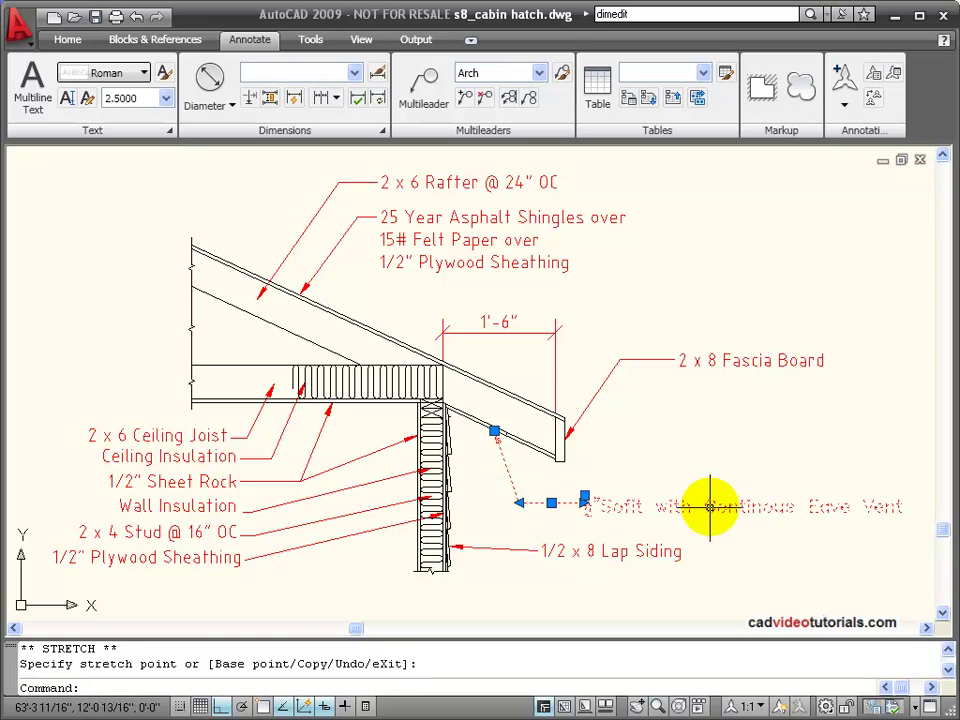
click(590, 505)
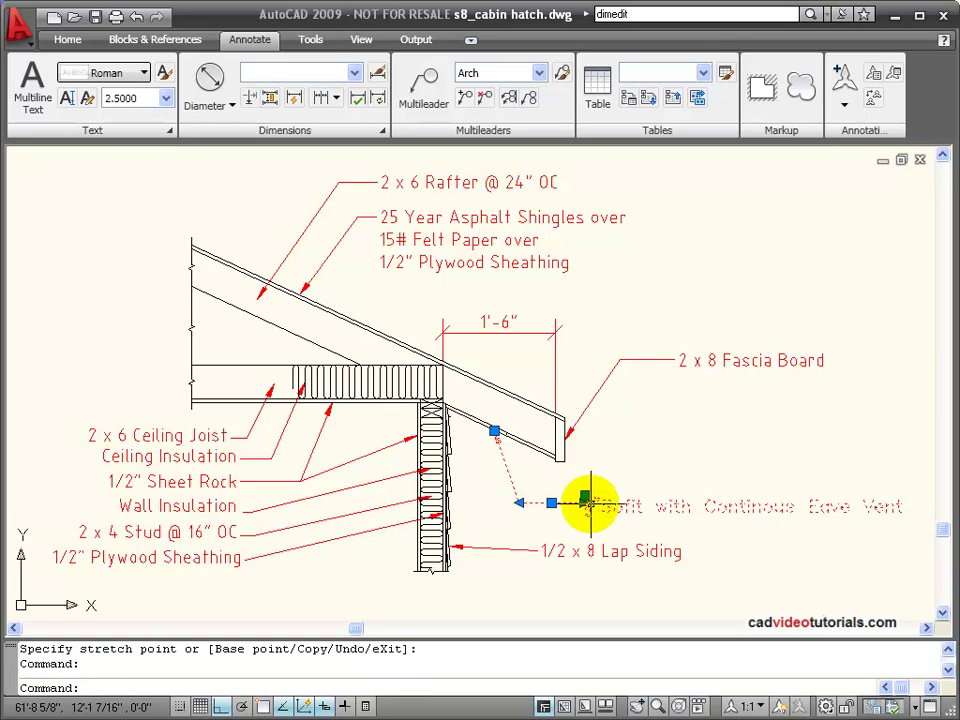
click(585, 498)
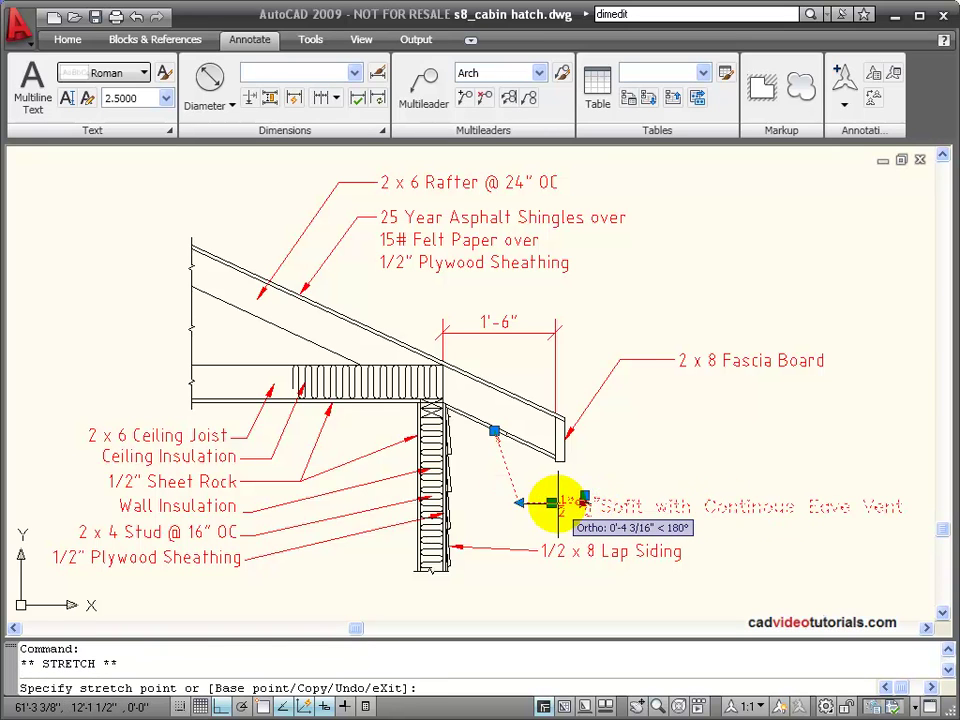
key(Escape)
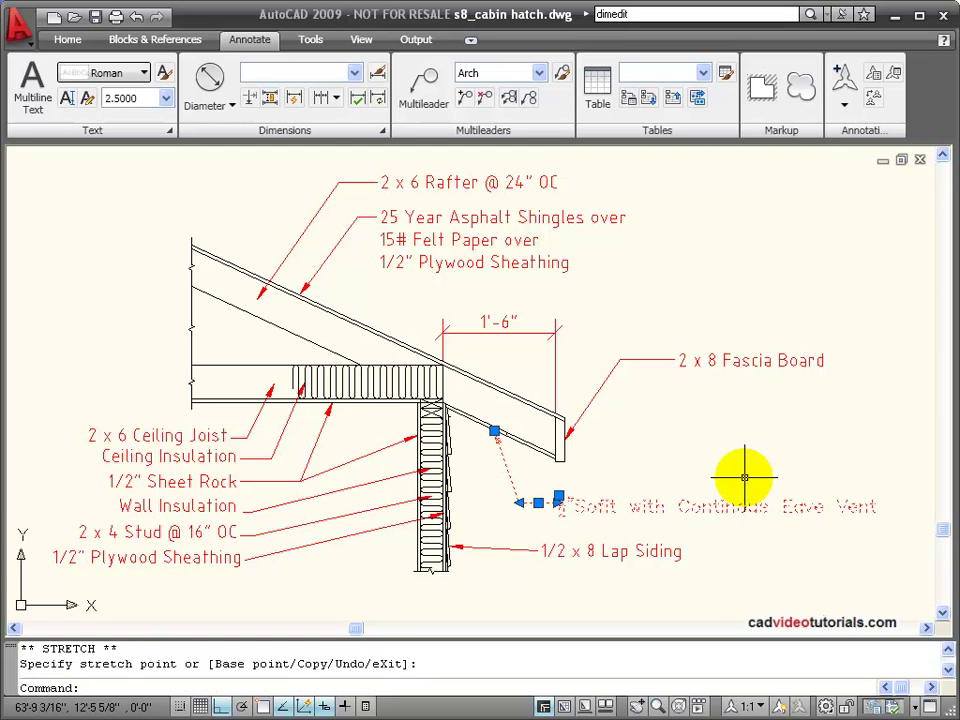
key(Escape)
- Check the callout text '1/2" Sofit with Continous Eave Vent' and reselect the callout
double_click(730, 505)
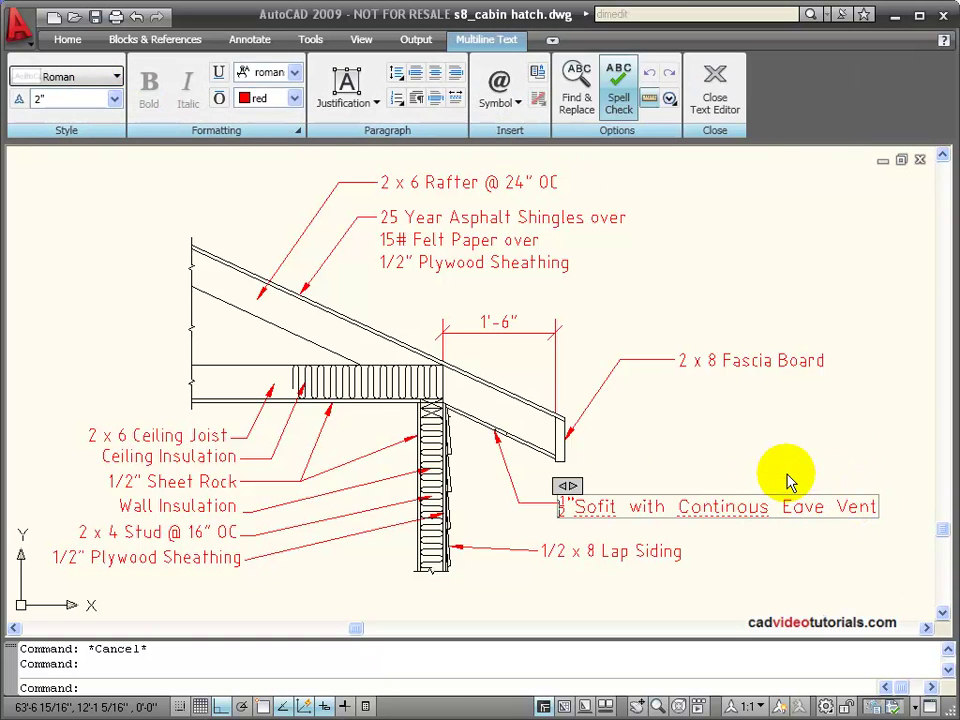
click(768, 277)
key(Escape)
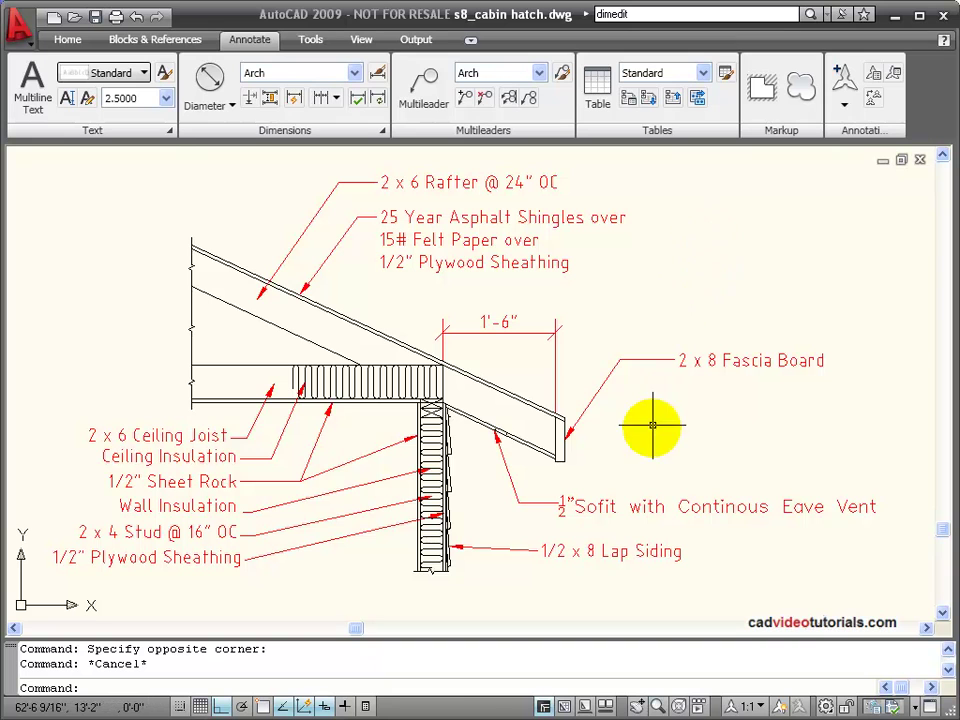
click(645, 507)
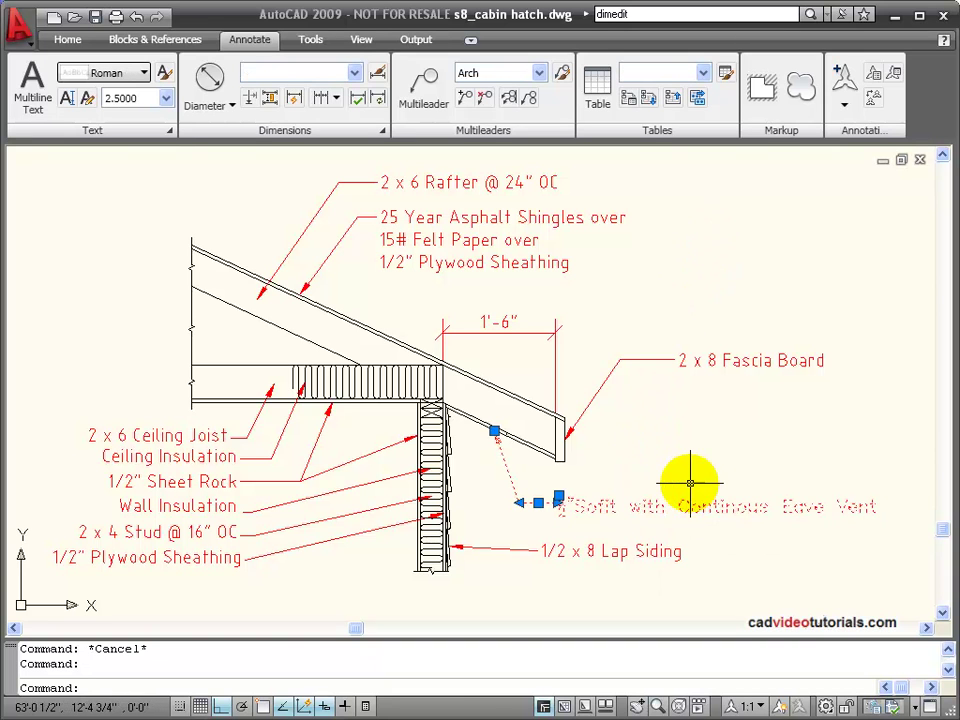
- Review the Sofit multileader's settings in the Properties palette, then close it
right_click(663, 593)
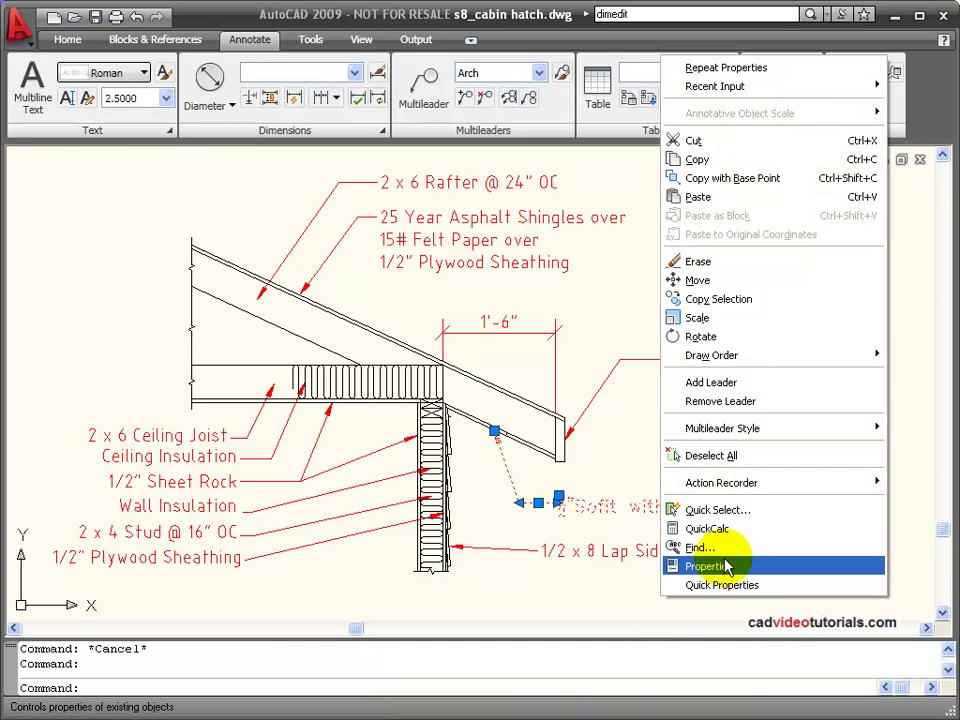
click(710, 566)
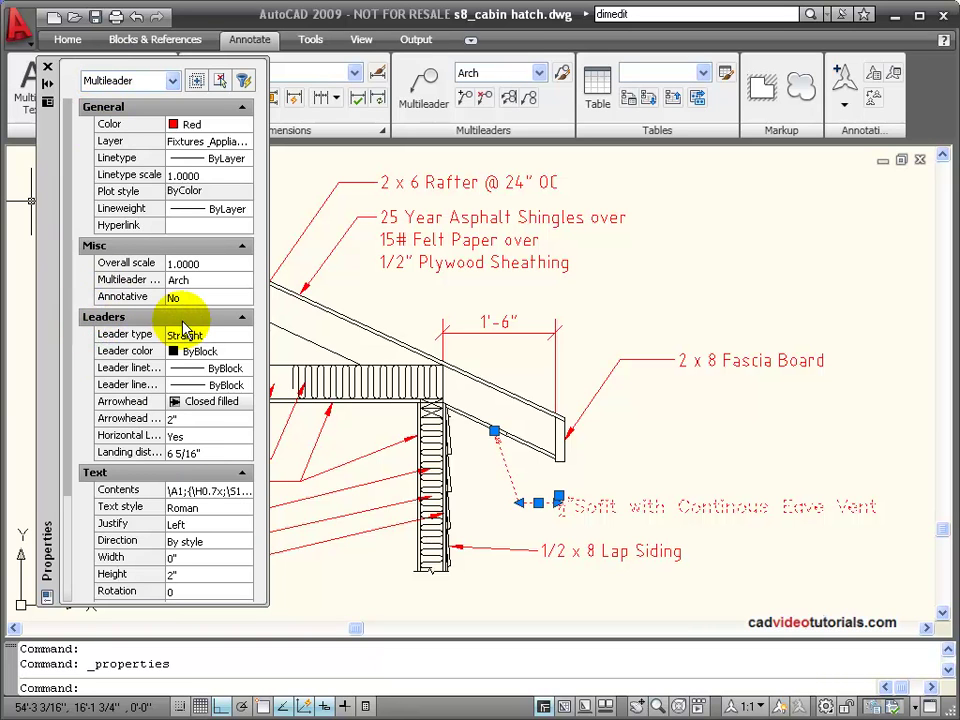
drag(66, 280, 48, 398)
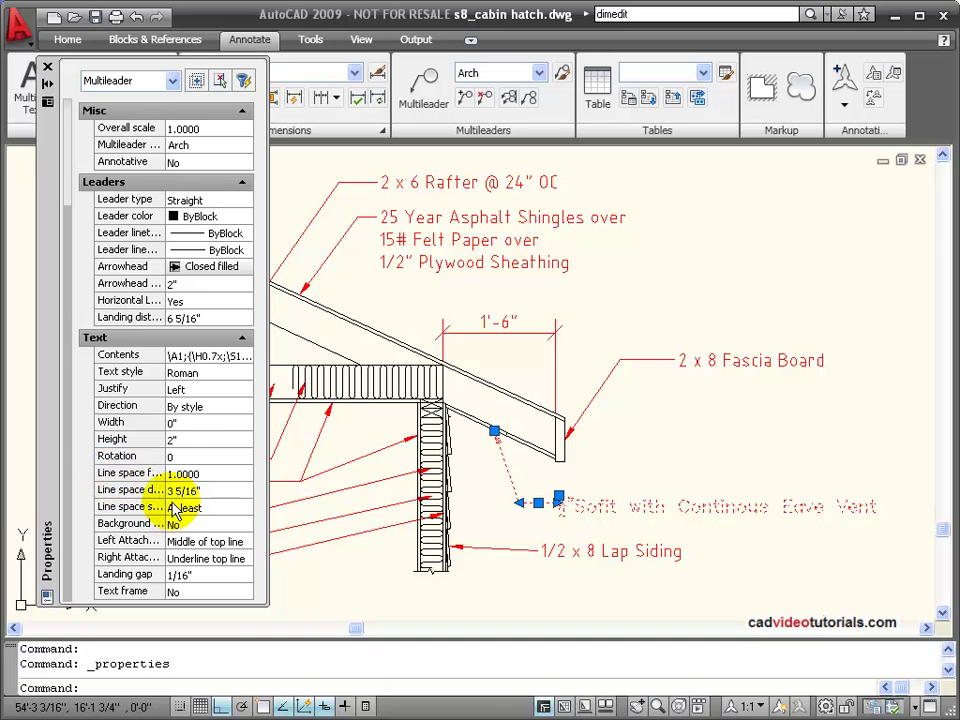
click(47, 70)
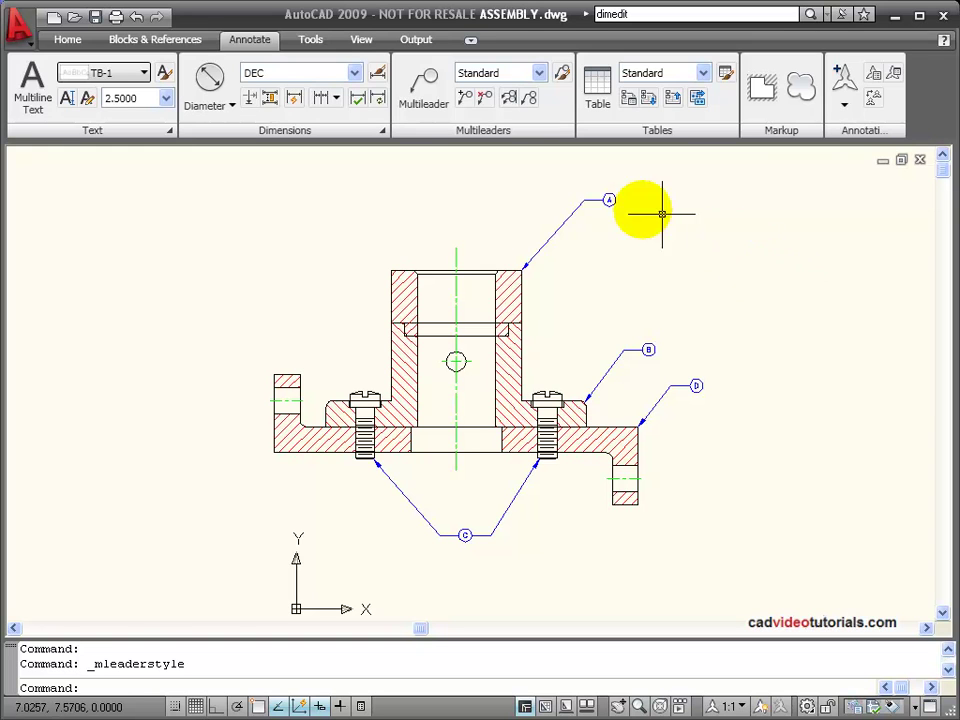
- Start a new multileader style named Parts, based on Standard
click(562, 75)
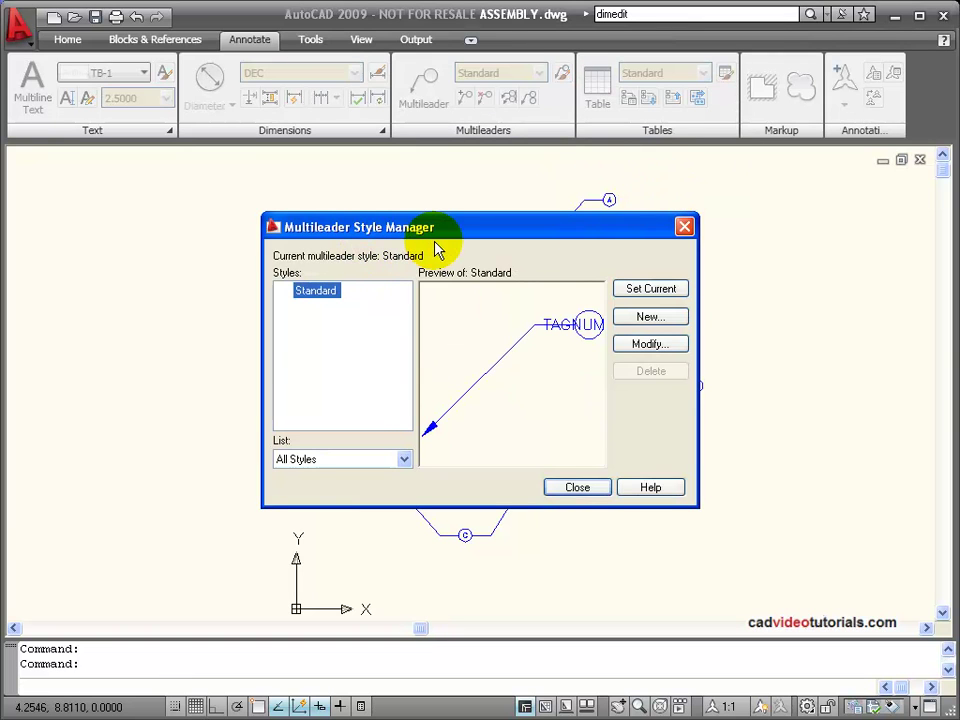
click(668, 320)
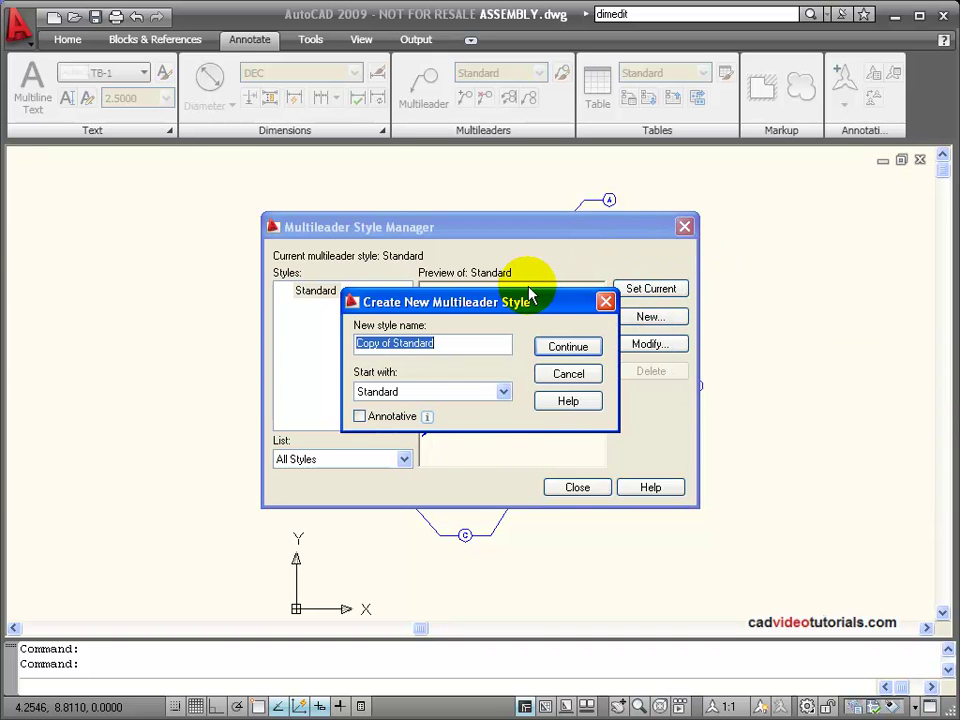
text(Parts)
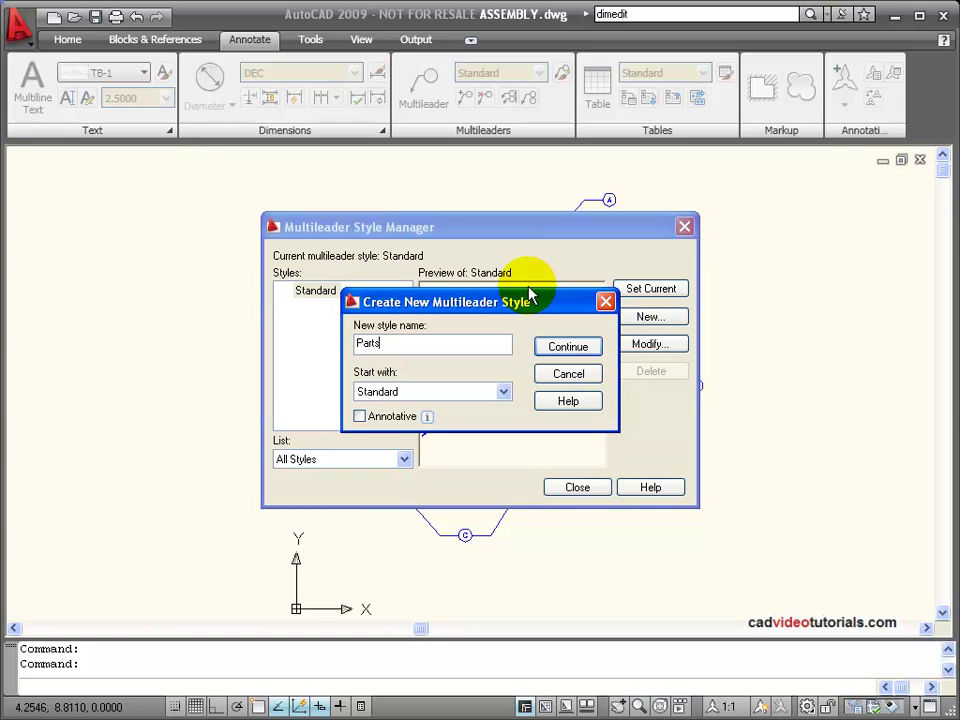
click(566, 347)
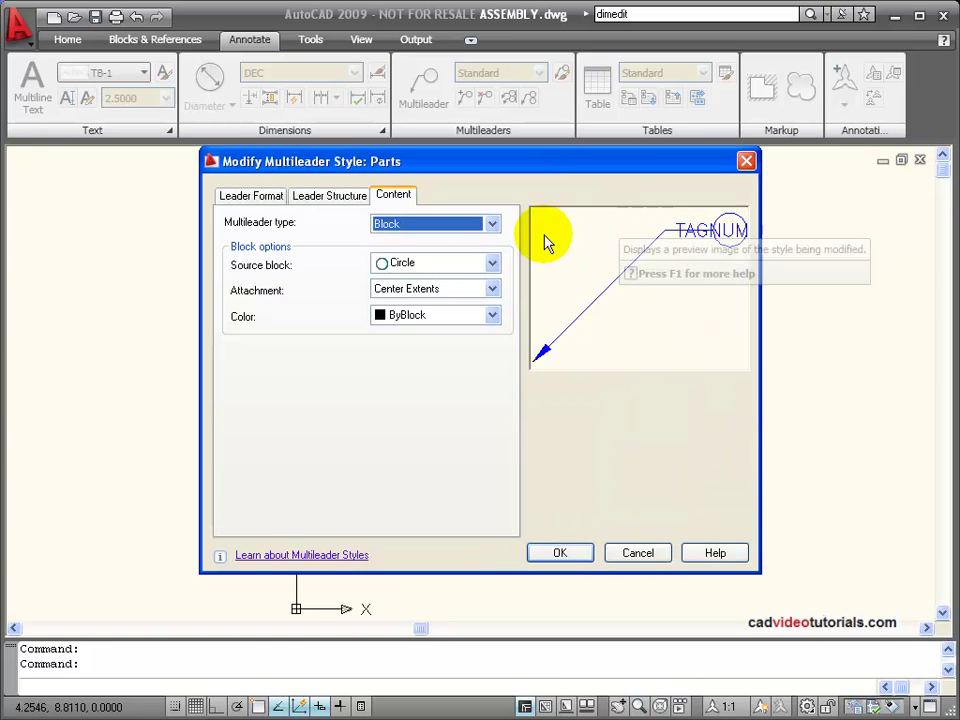
- Keep Straight leader lines and Closed filled arrowheads for the Parts style
click(228, 197)
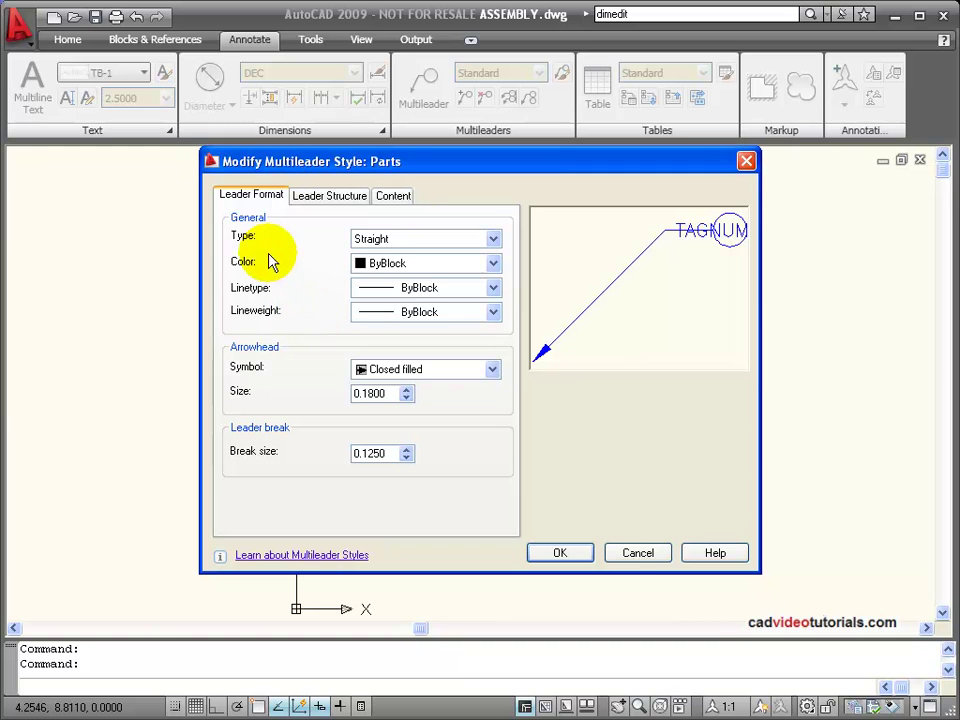
click(493, 240)
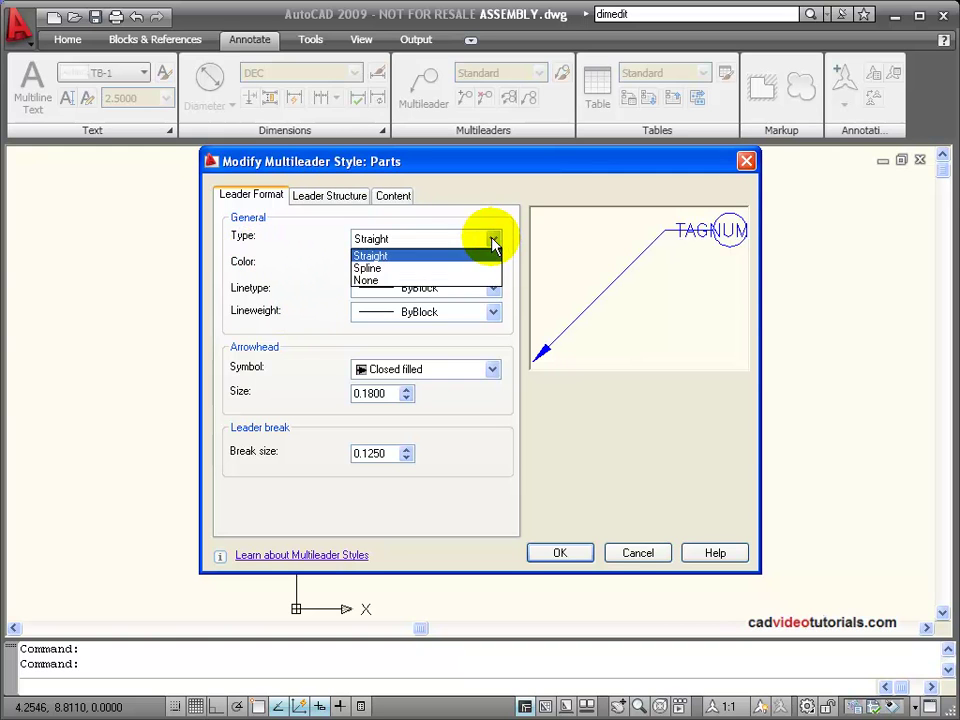
click(491, 240)
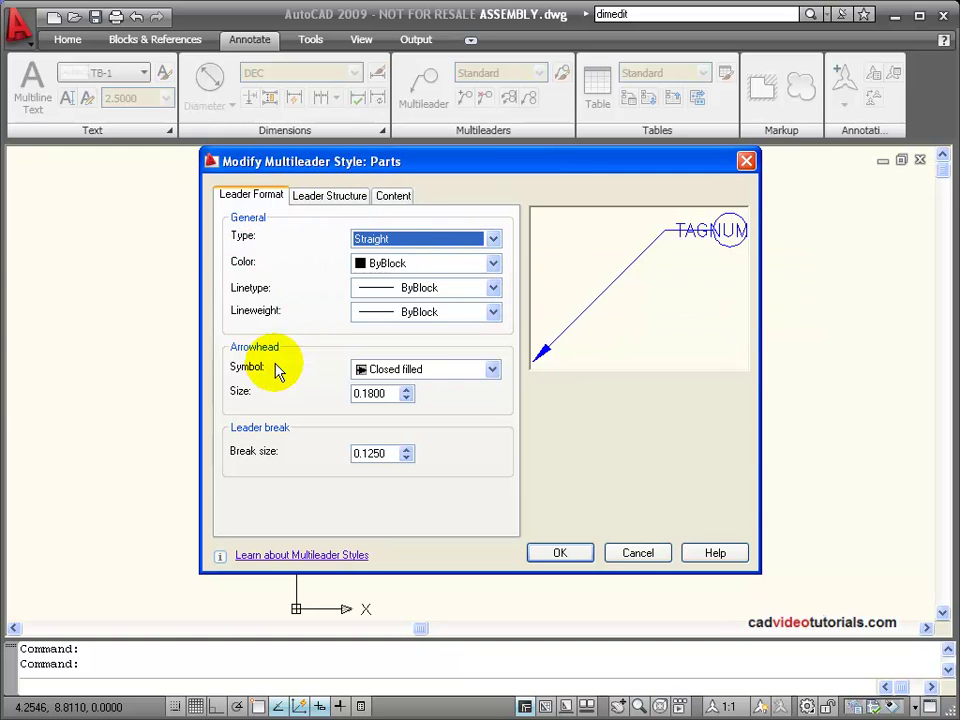
click(492, 369)
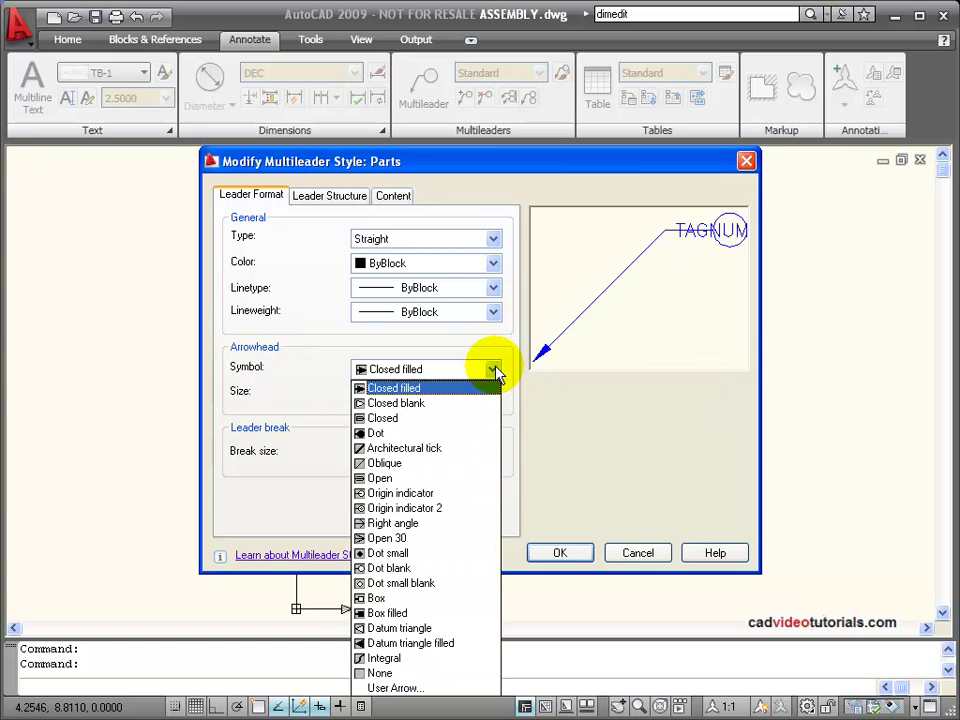
click(494, 371)
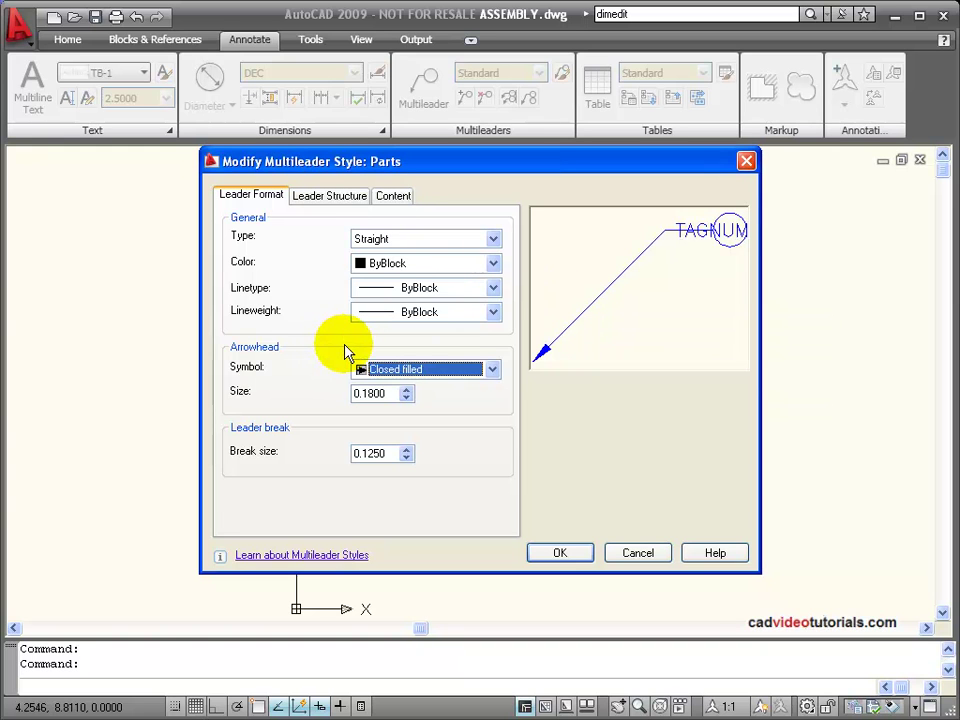
click(330, 197)
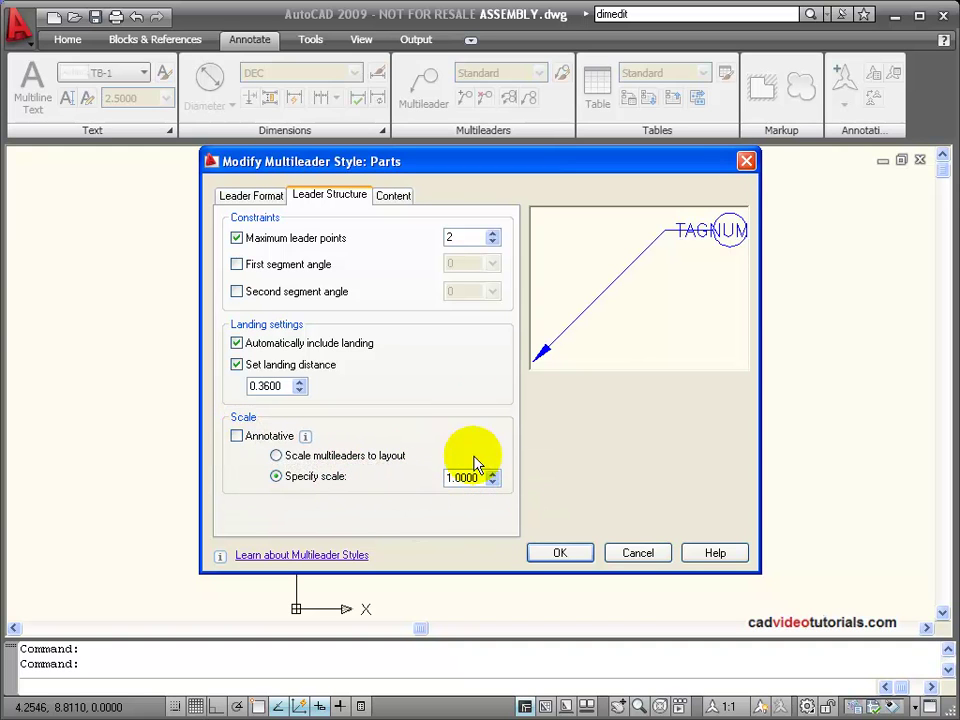
- Set the Parts style content to Block with a Circle source block, and save it
click(393, 199)
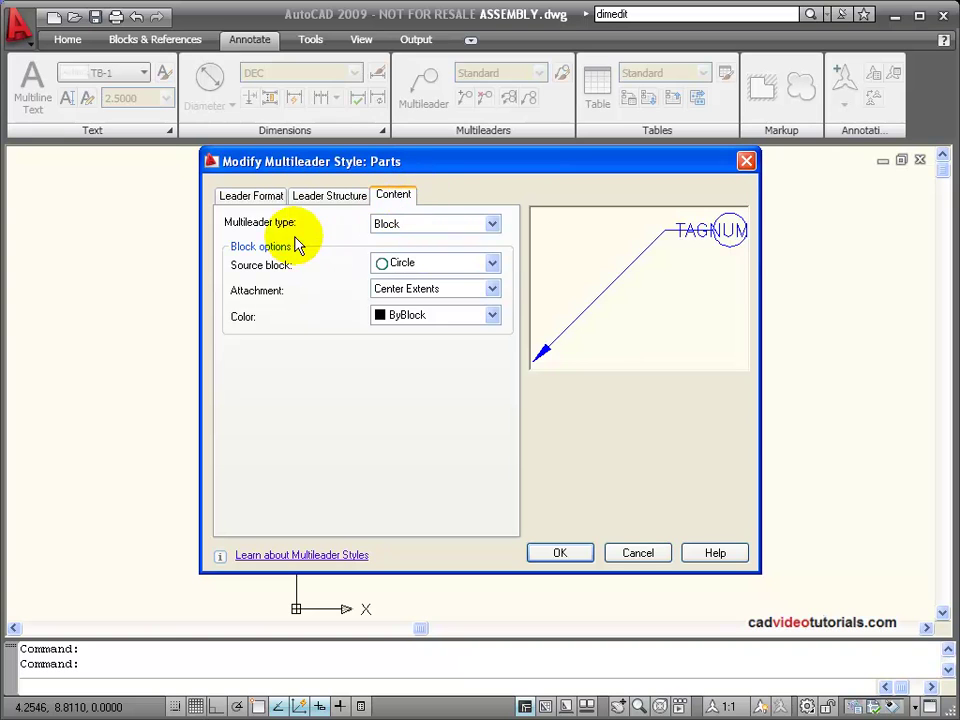
click(493, 224)
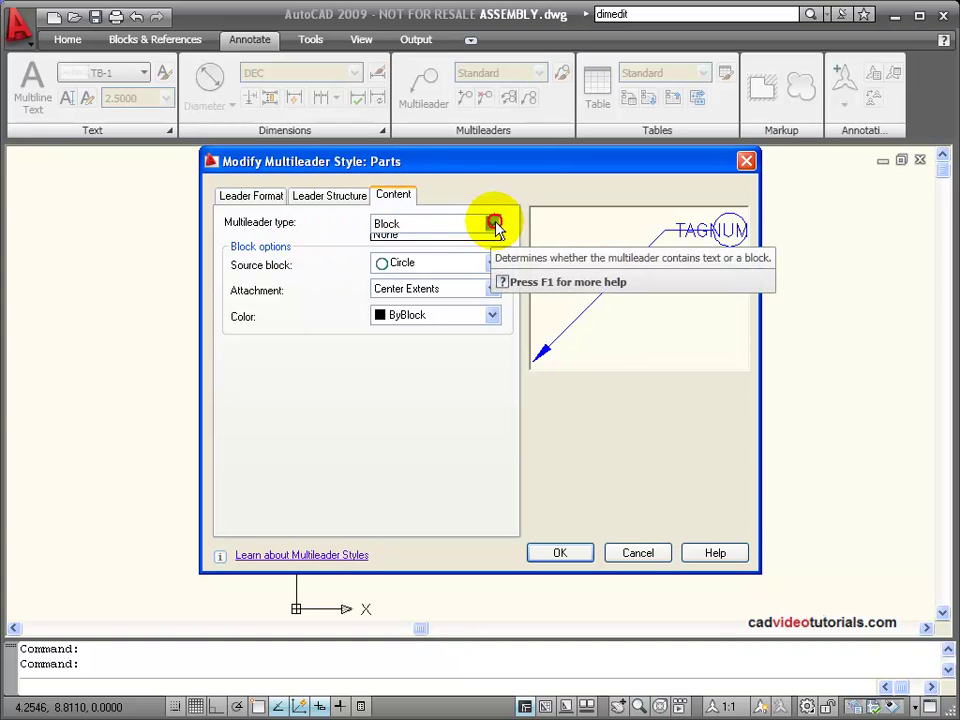
click(484, 240)
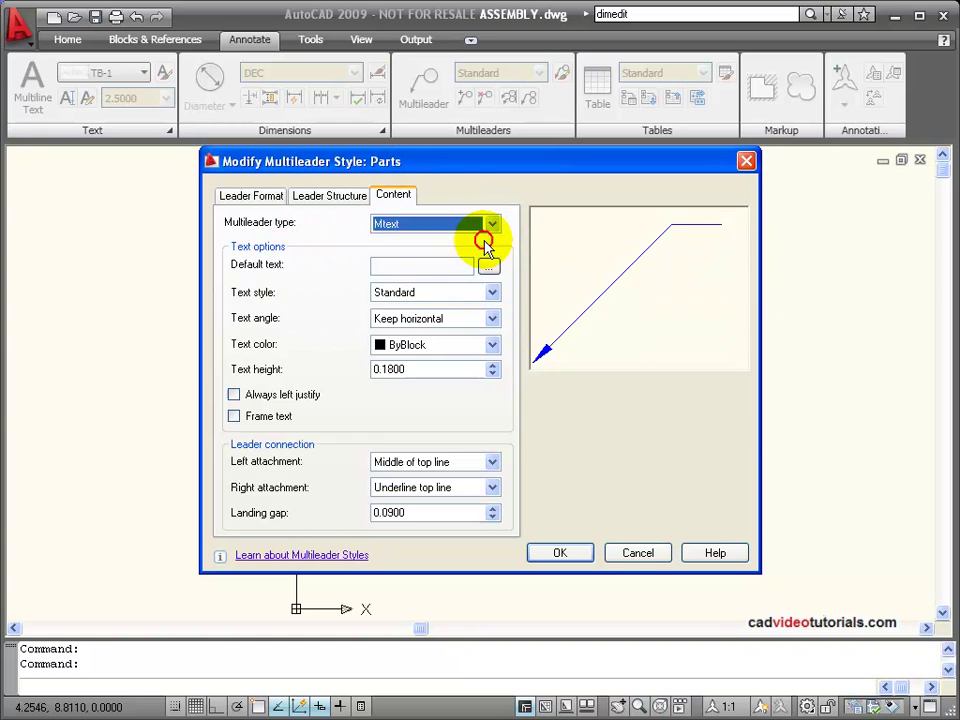
click(494, 224)
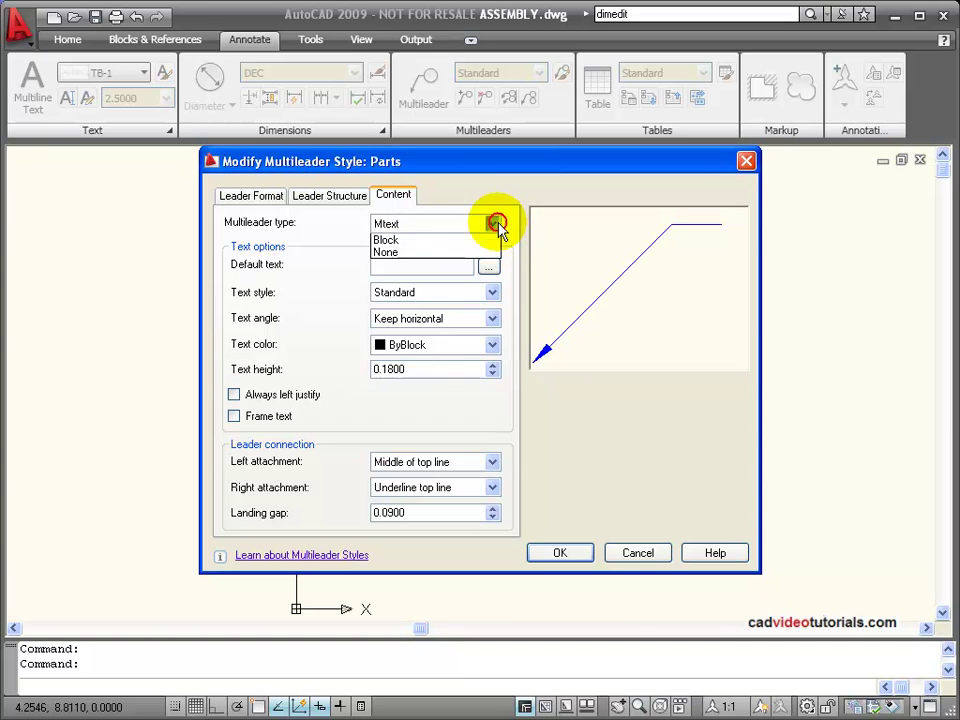
click(492, 251)
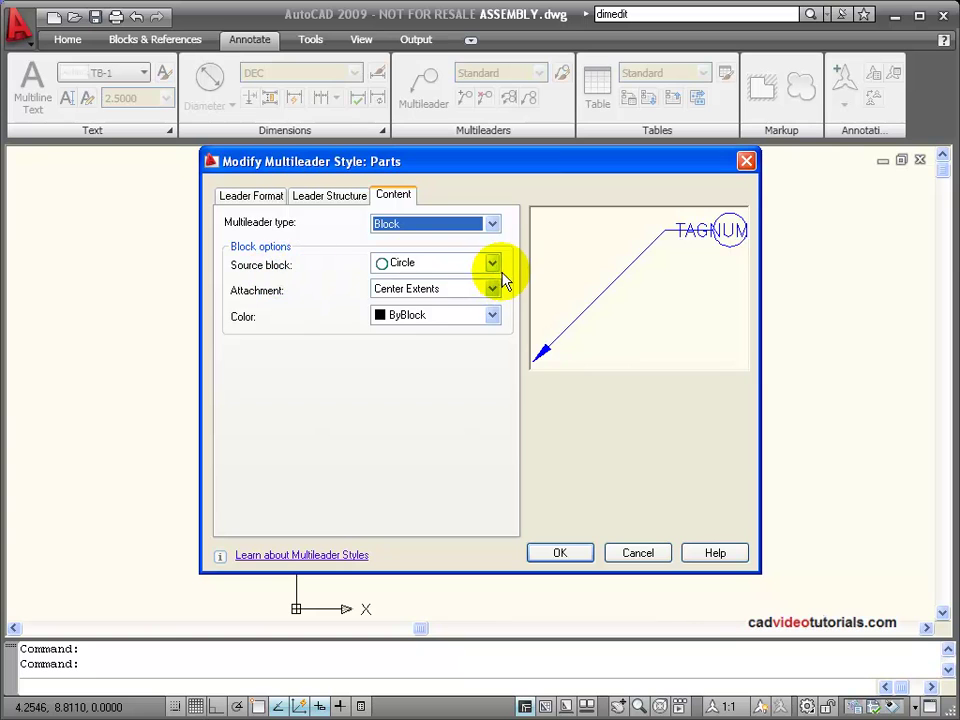
click(494, 264)
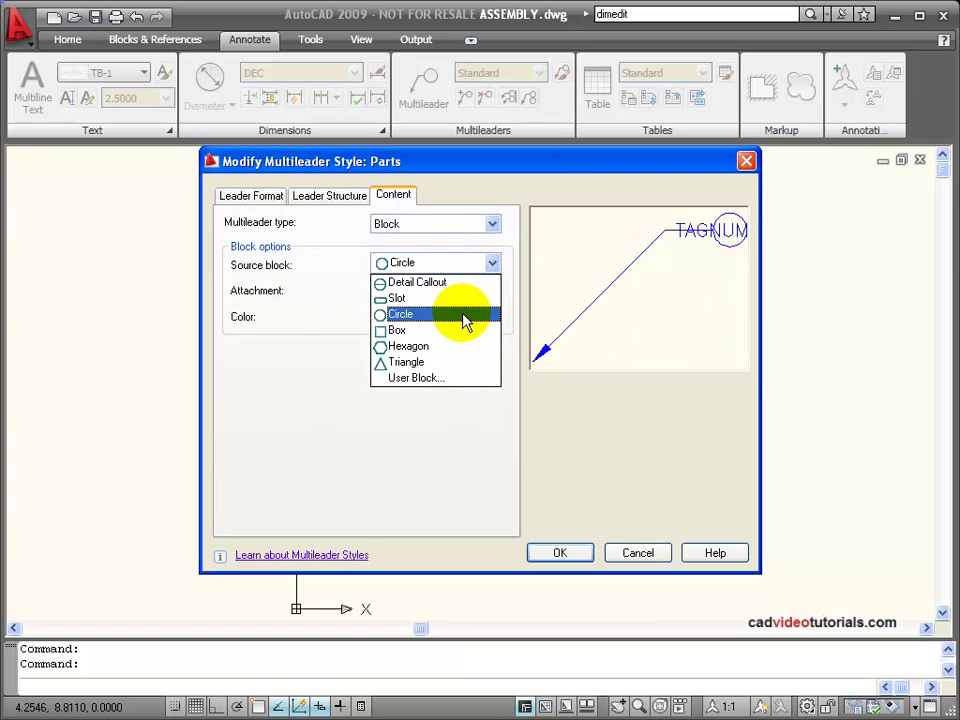
click(465, 316)
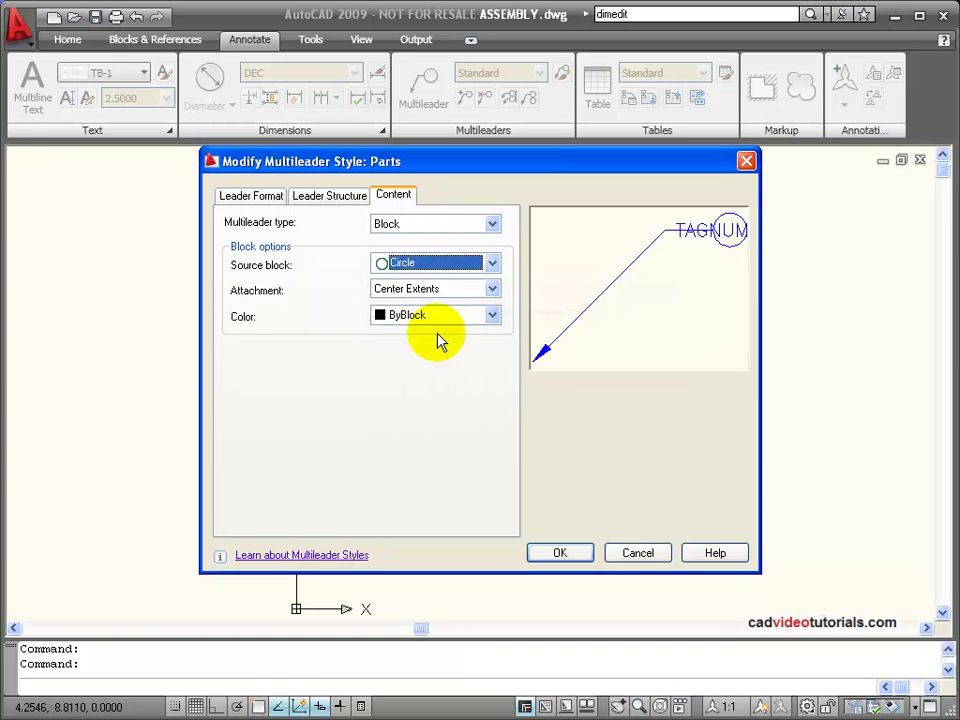
click(560, 555)
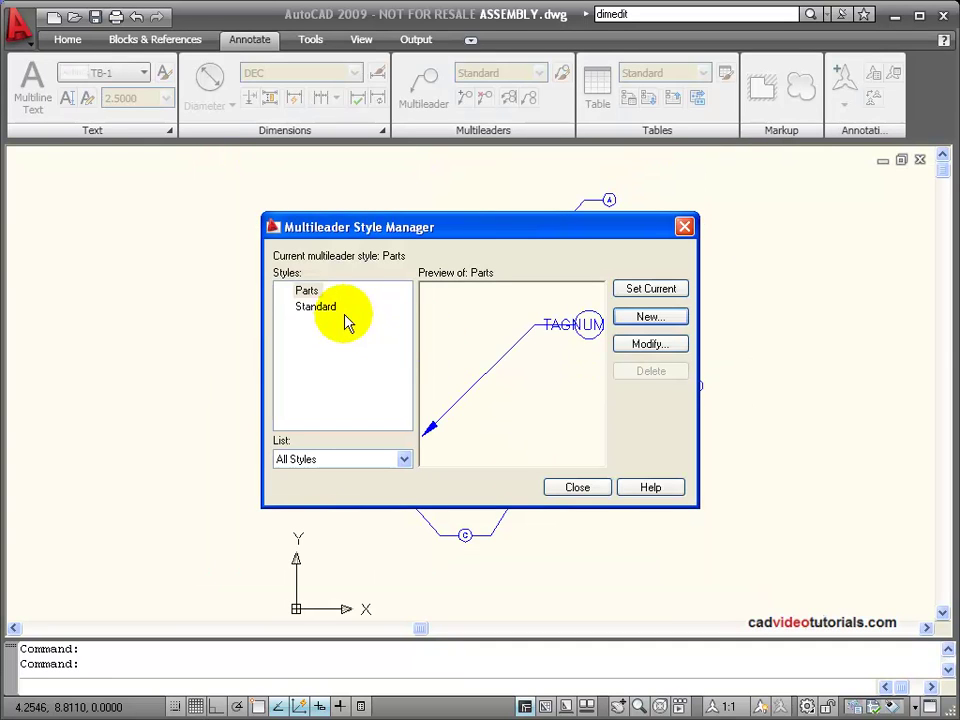